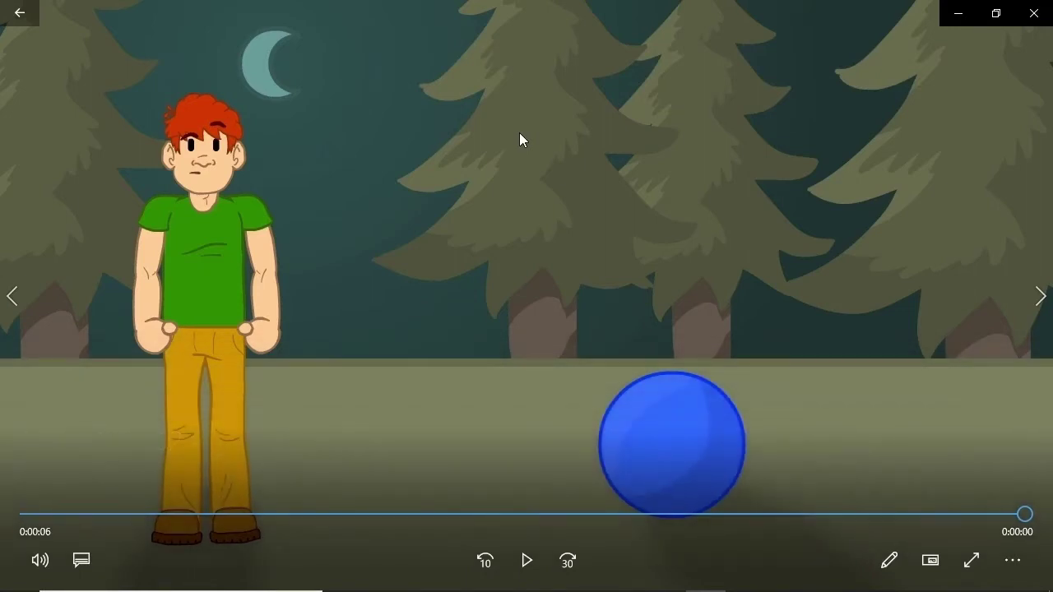
- Replay the ball-bounce clip, then scrub the Animate ball's fall from frame 34 to 39
left_click(526, 560)
left_click(526, 560)
key("alt+Tab")
key("alt+Tab")
key("alt+shift+Tab")
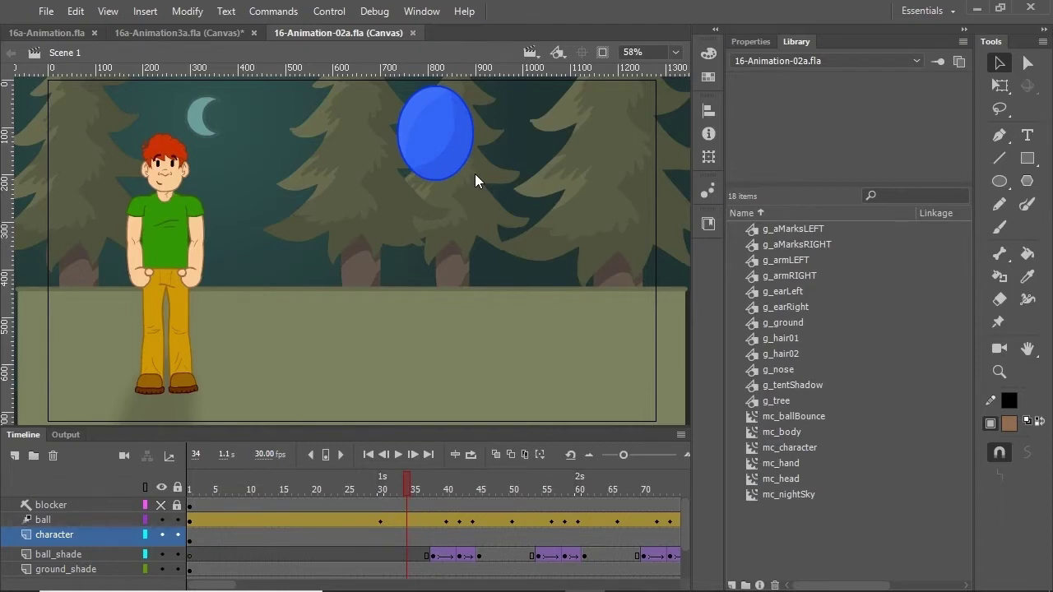
left_click_drag(406, 485, 478, 491)
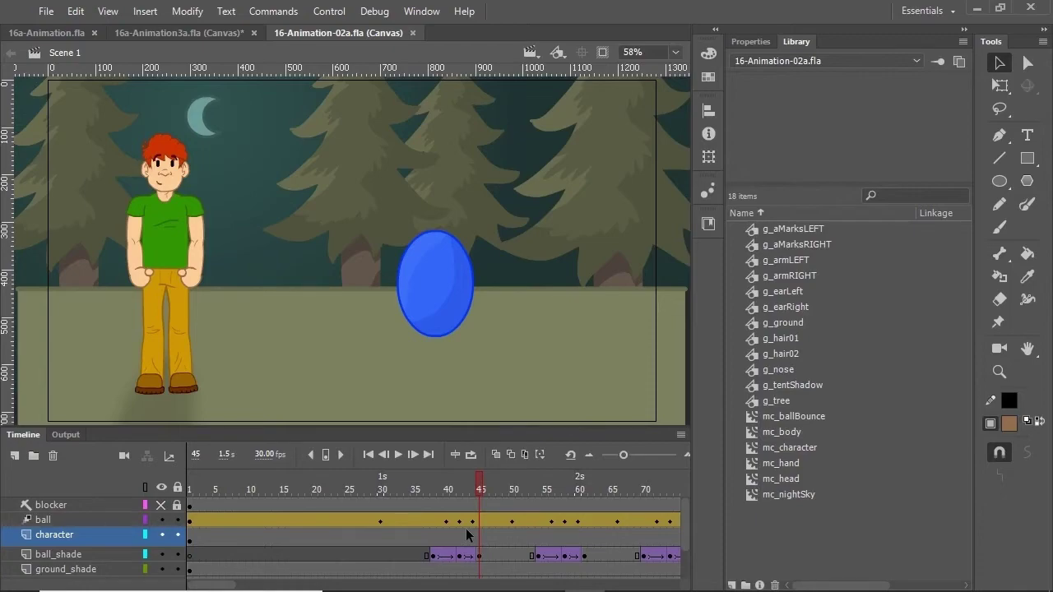
key("alt+Tab")
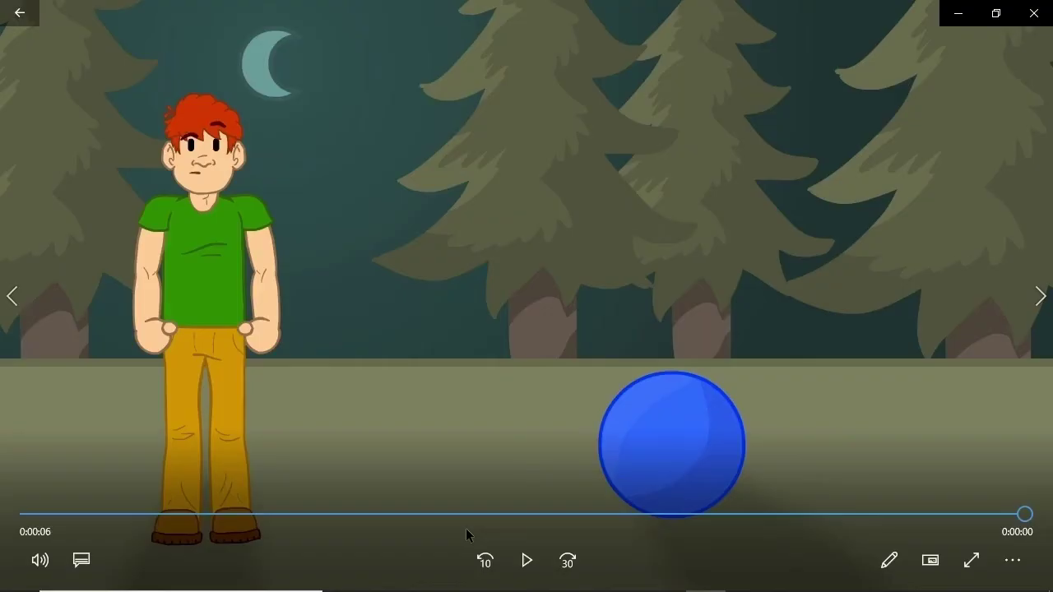
- Open Animation-03a, pause the ball throw, then play it to the end
left_click(1039, 296)
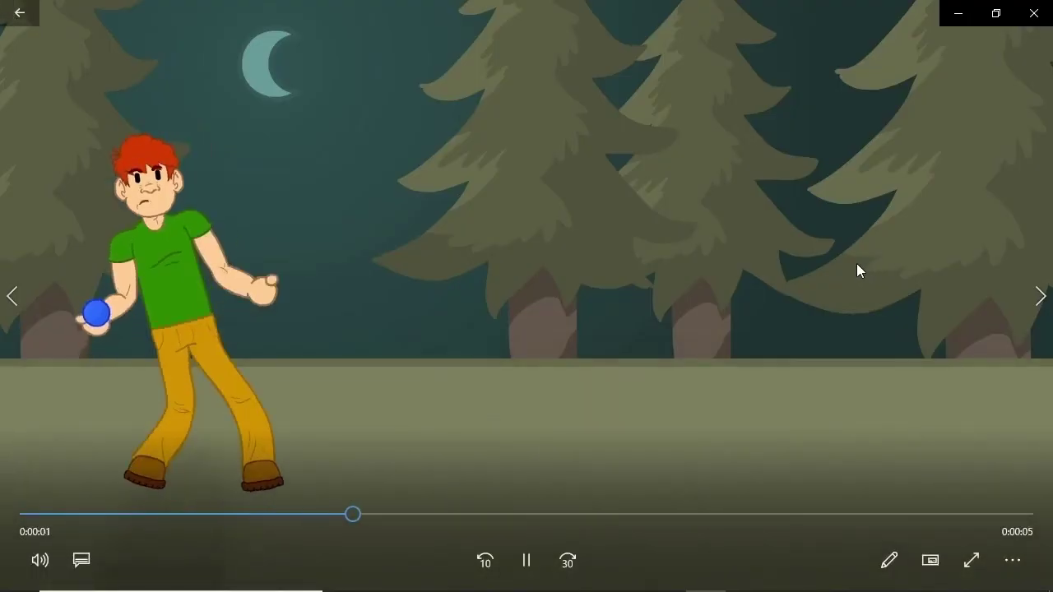
left_click(528, 559)
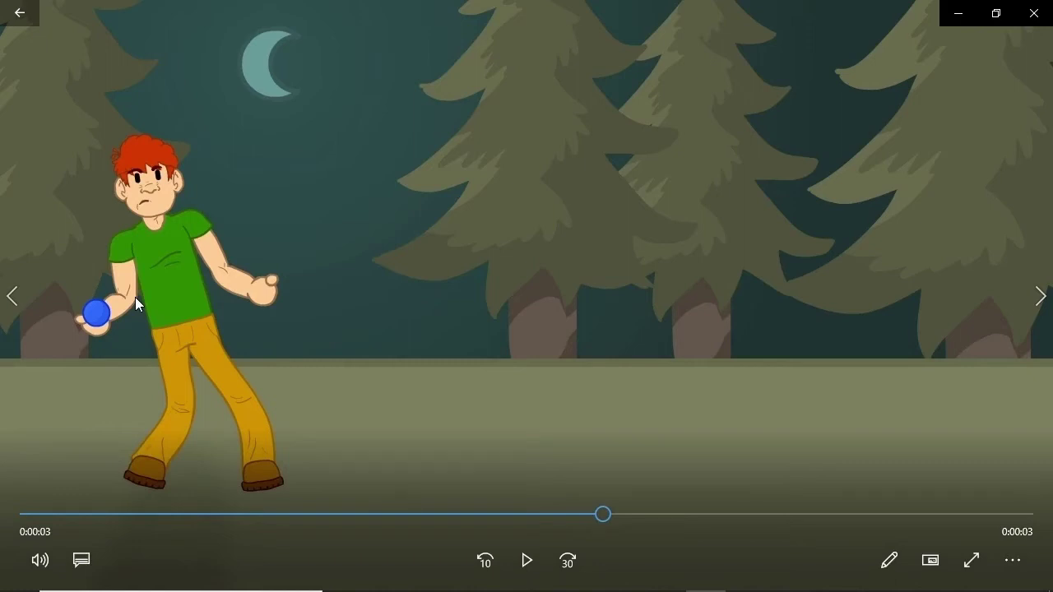
left_click(529, 561)
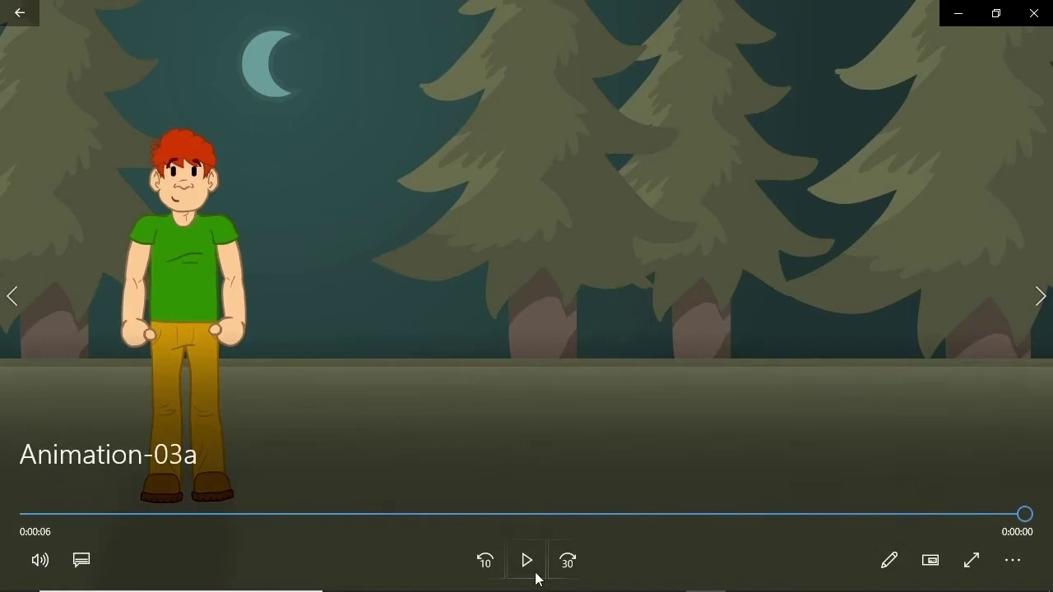
- Replay the Animation-03a throw clip and pause it mid-playback
left_click(526, 560)
mouse_move(526, 560)
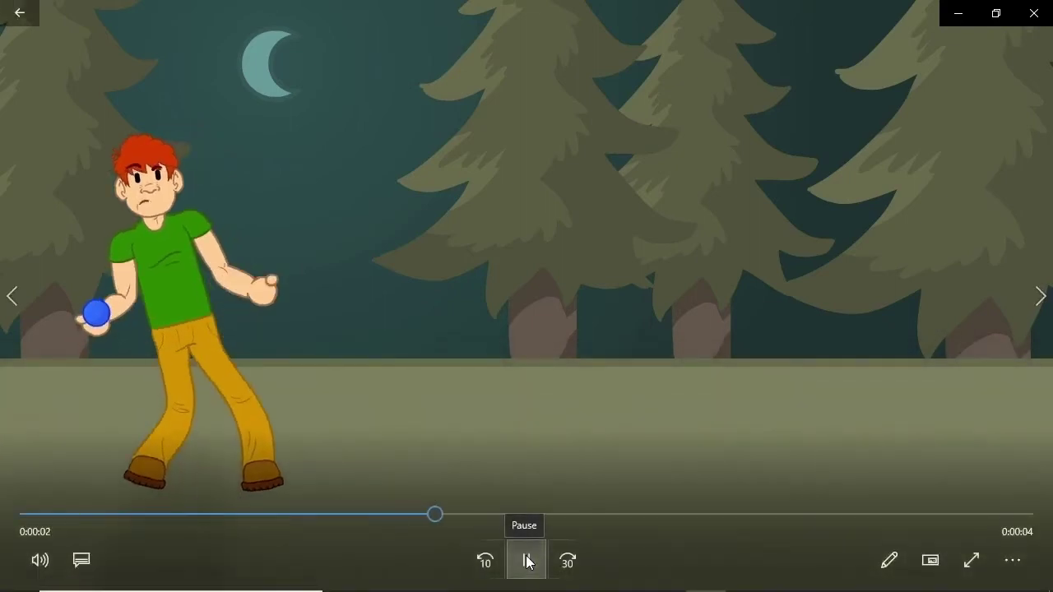
left_click(526, 560)
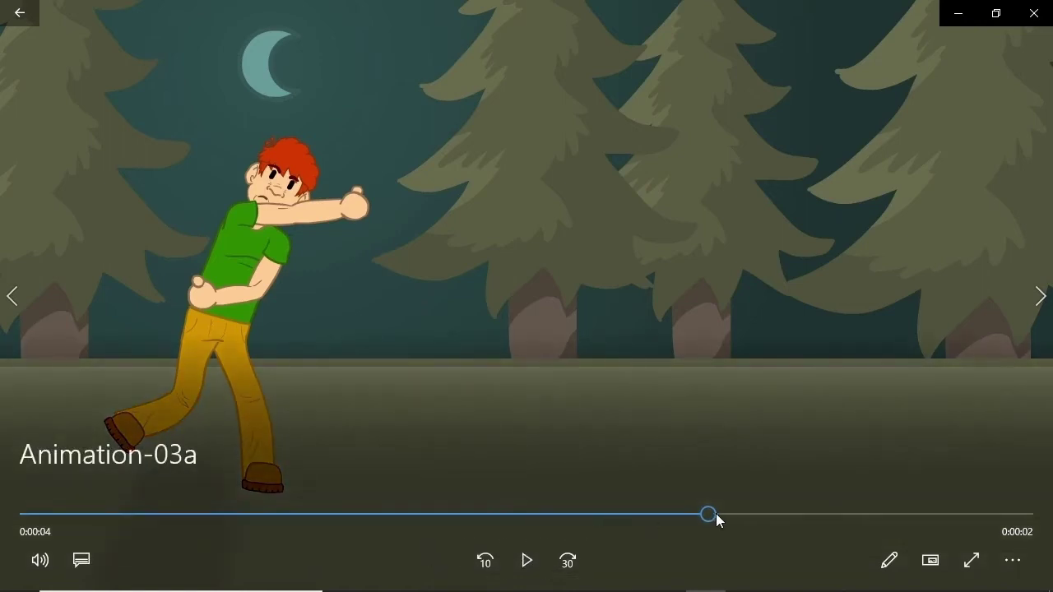
- Scrub the throw clip between the start and the 0:00:04 throw, then advance to Animation-04a
left_click_drag(714, 513, 275, 526)
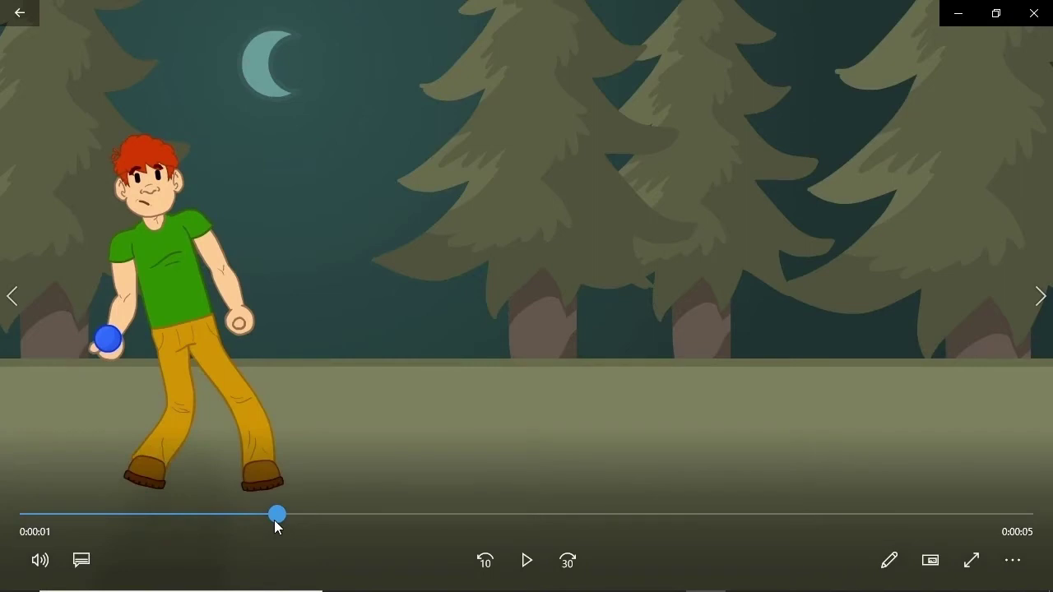
left_click_drag(282, 527, 641, 522)
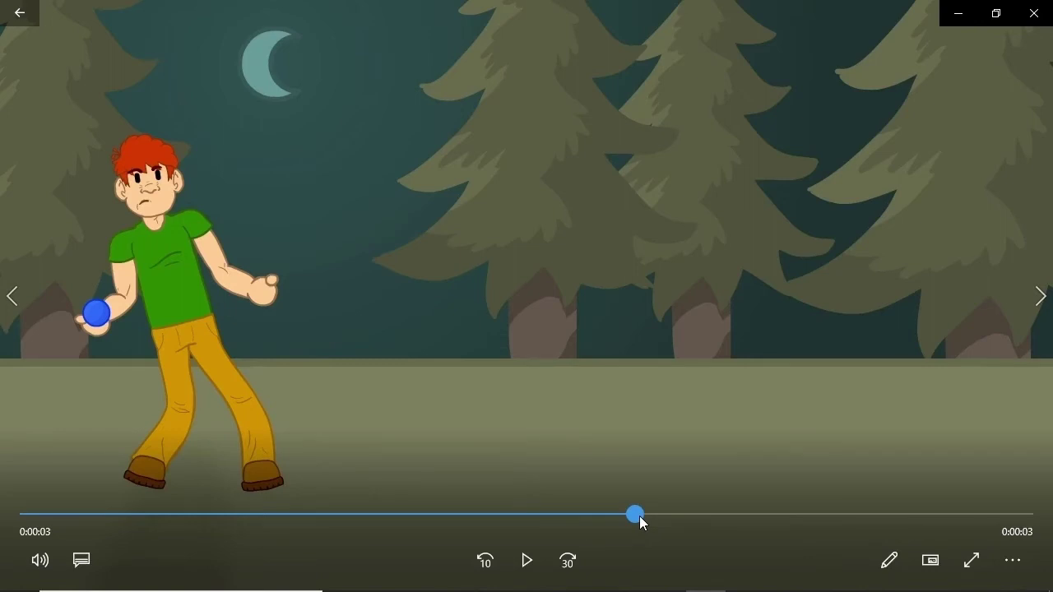
left_click_drag(641, 522, 259, 537)
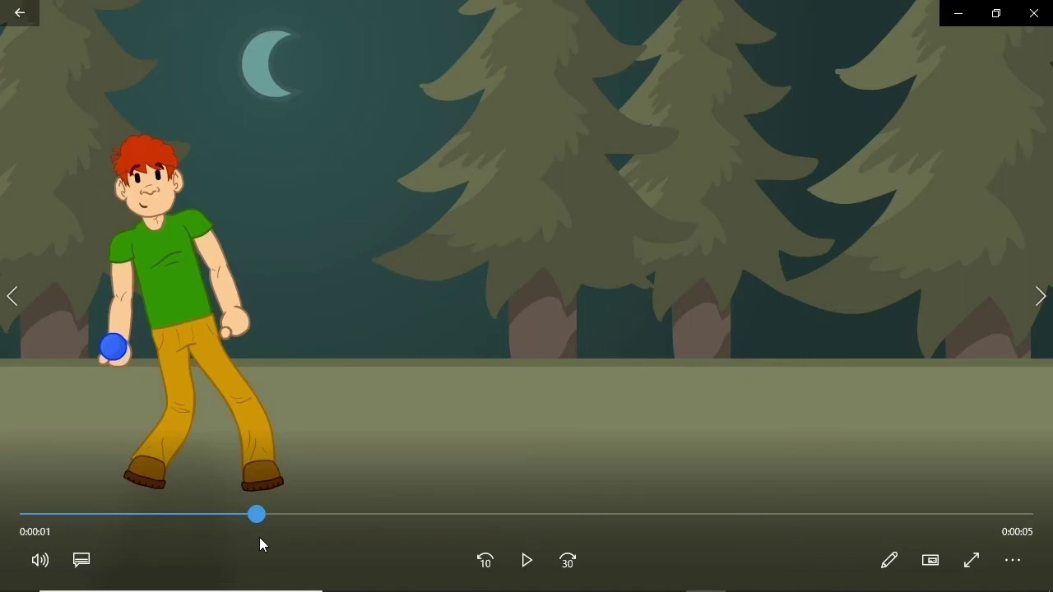
left_click_drag(259, 536, 358, 529)
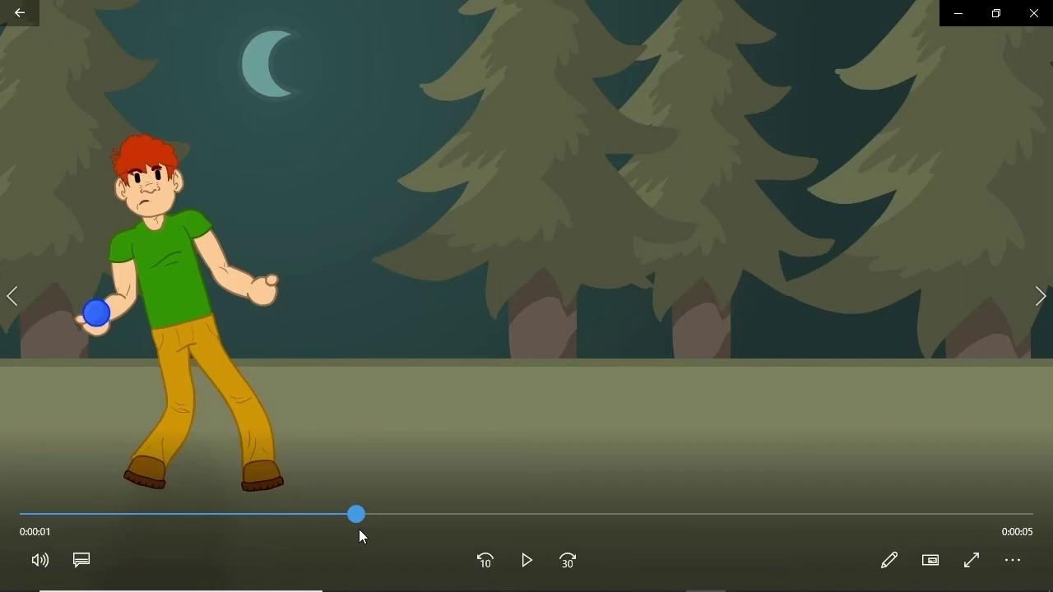
left_click_drag(359, 534, 809, 508)
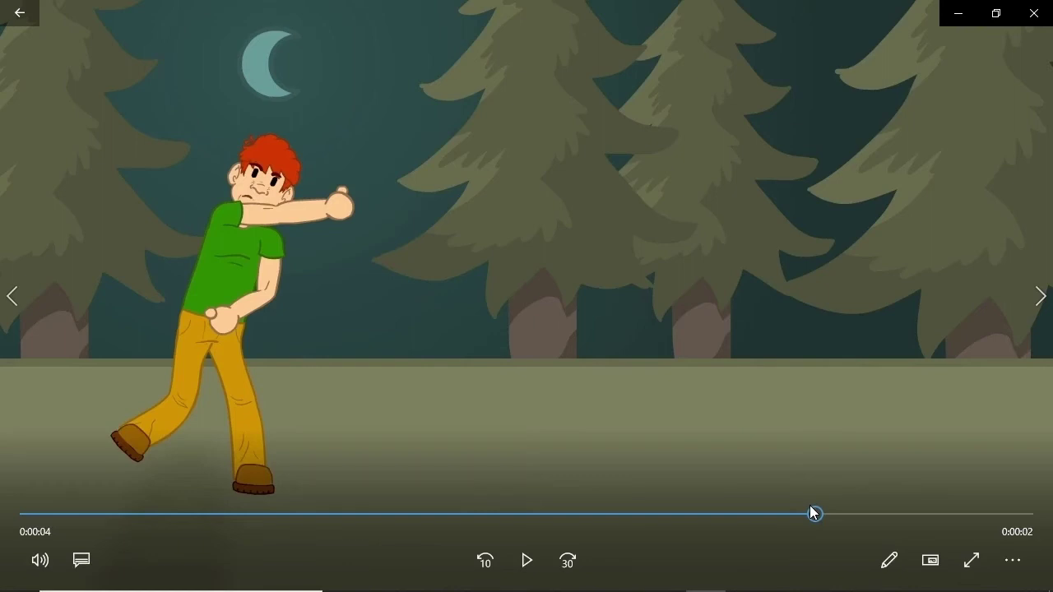
left_click(1040, 296)
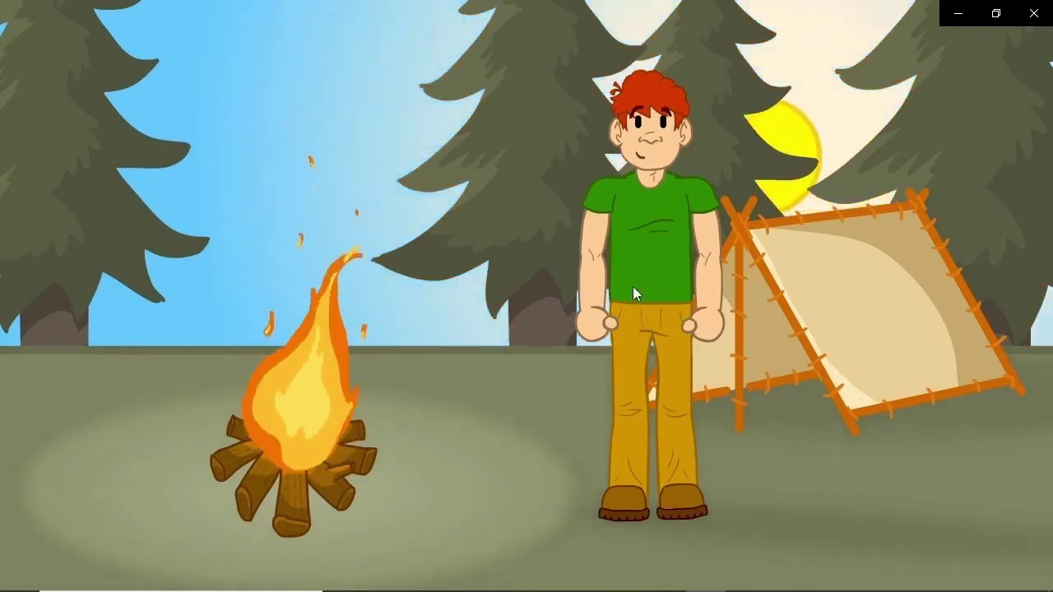
- Scrub through the Animation-04a campfire clip to its end, then return to Animate
mouse_move(684, 504)
left_click_drag(705, 517, 738, 503)
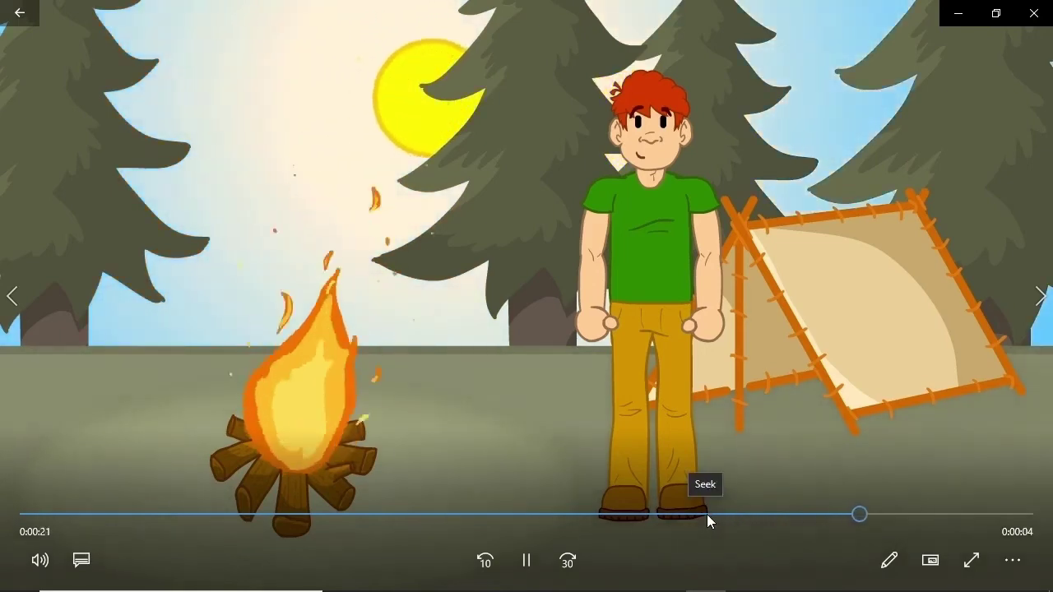
key("alt+Tab")
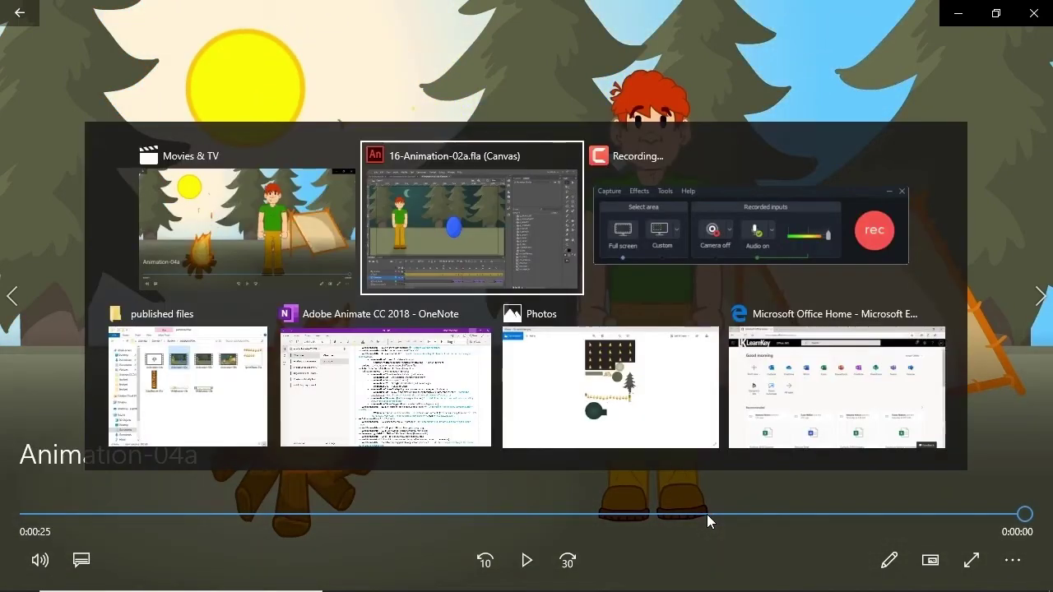
- Switch to 16a-Animation3a.fla, scroll the timeline, and loop-play then stop the ease-out throw
left_click(195, 34)
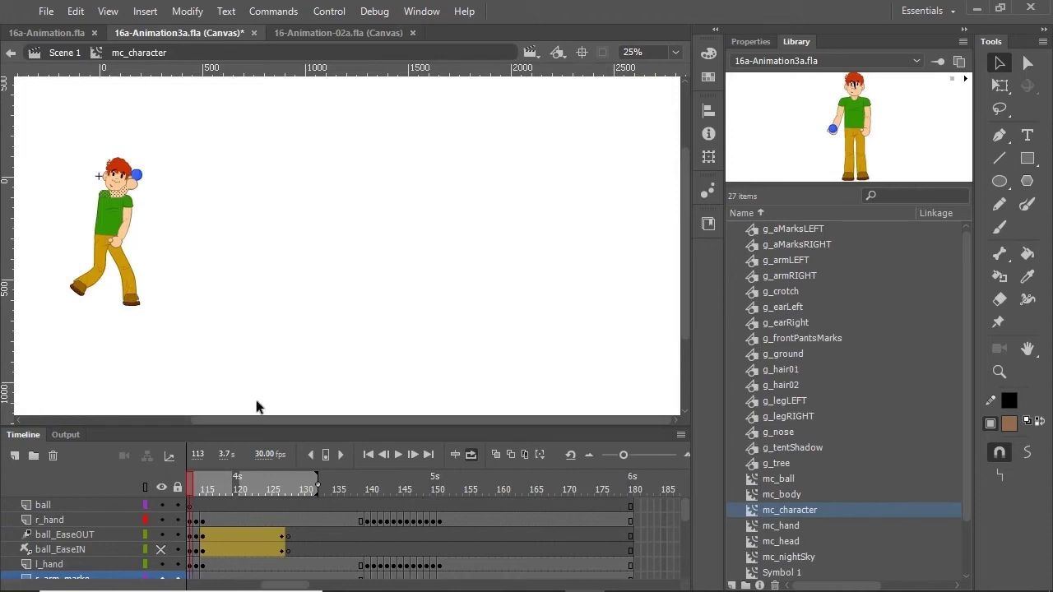
left_click_drag(283, 585, 261, 585)
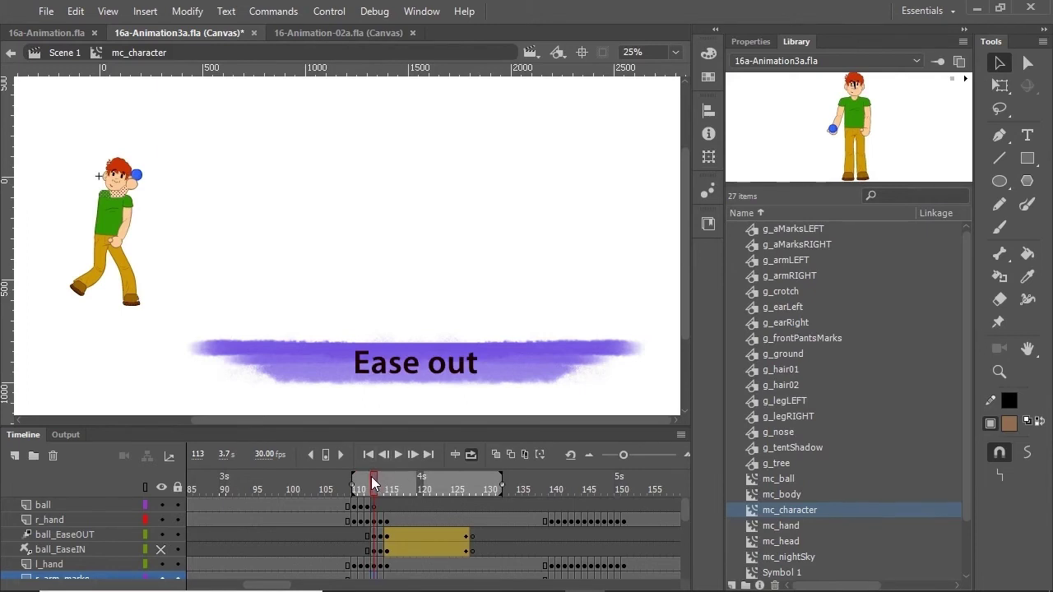
key("Return")
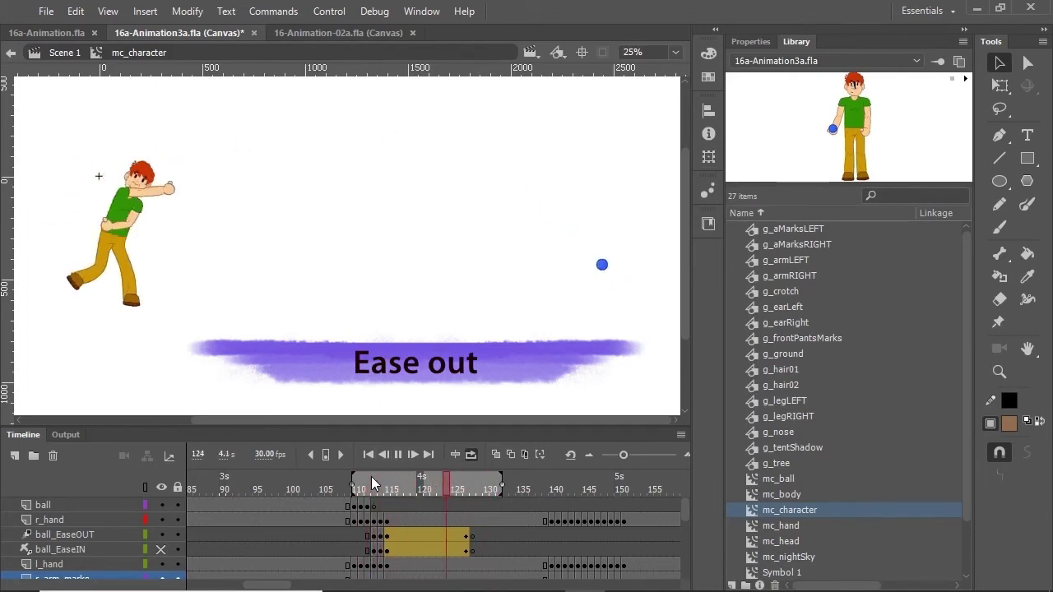
key("Return")
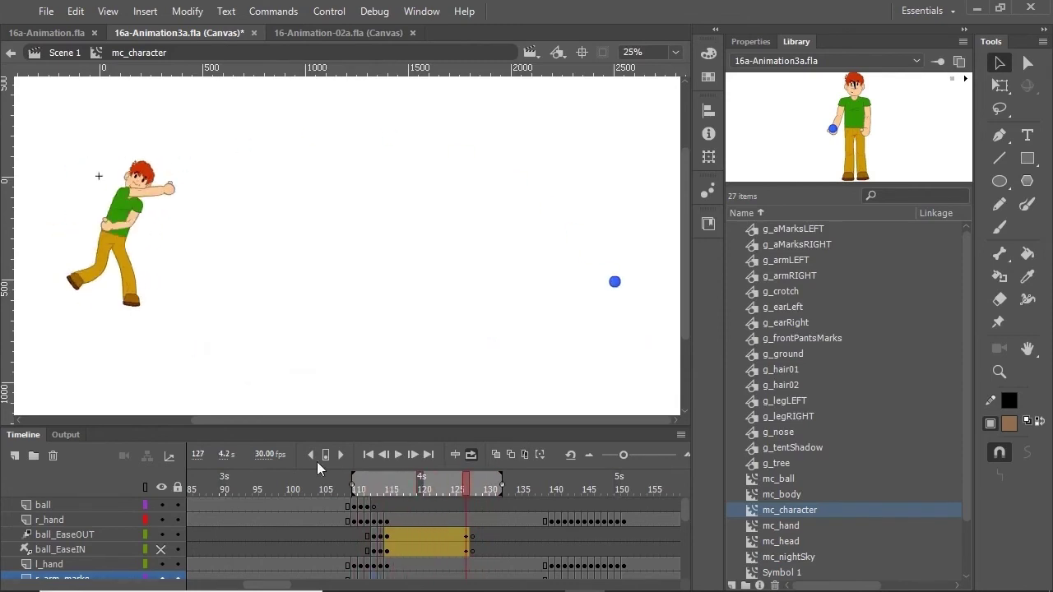
- Preview the ball_EaseIN throw, then show ball_EaseOUT's motion path with ball_EaseIN hidden
left_click(161, 534)
left_click(161, 549)
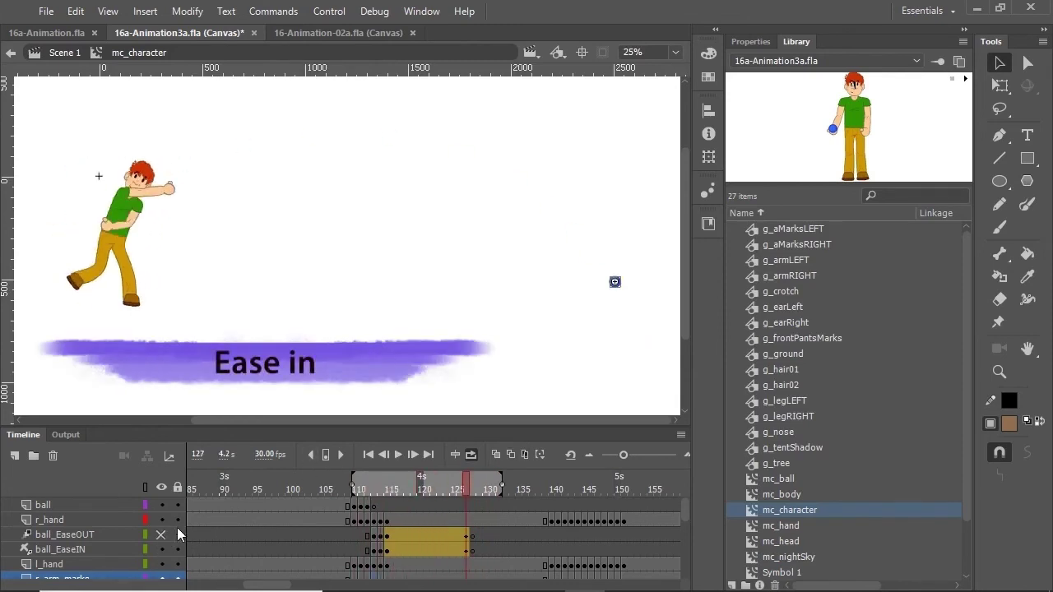
key("Return")
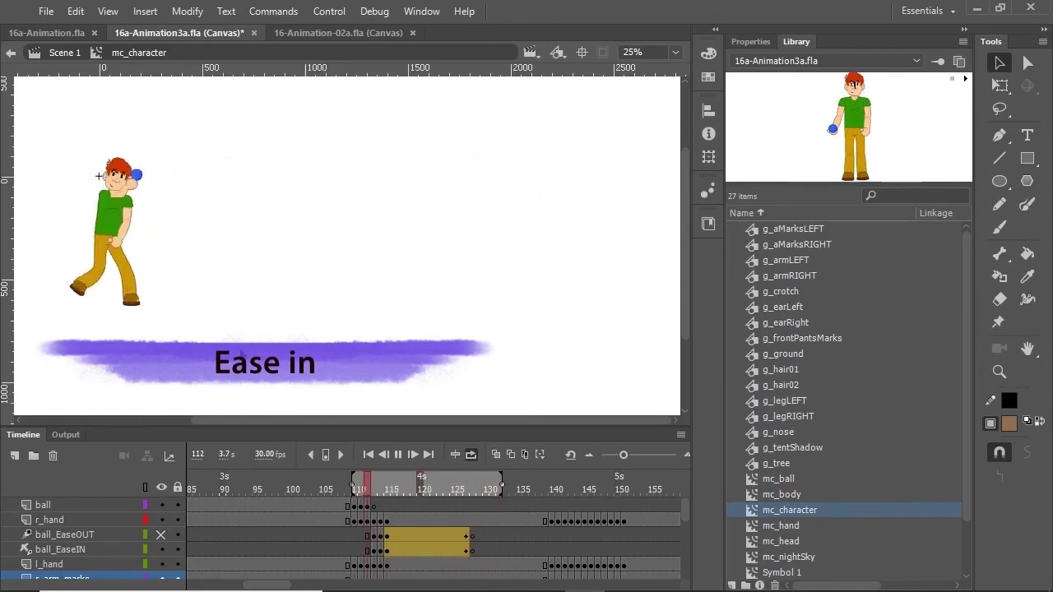
key("Return")
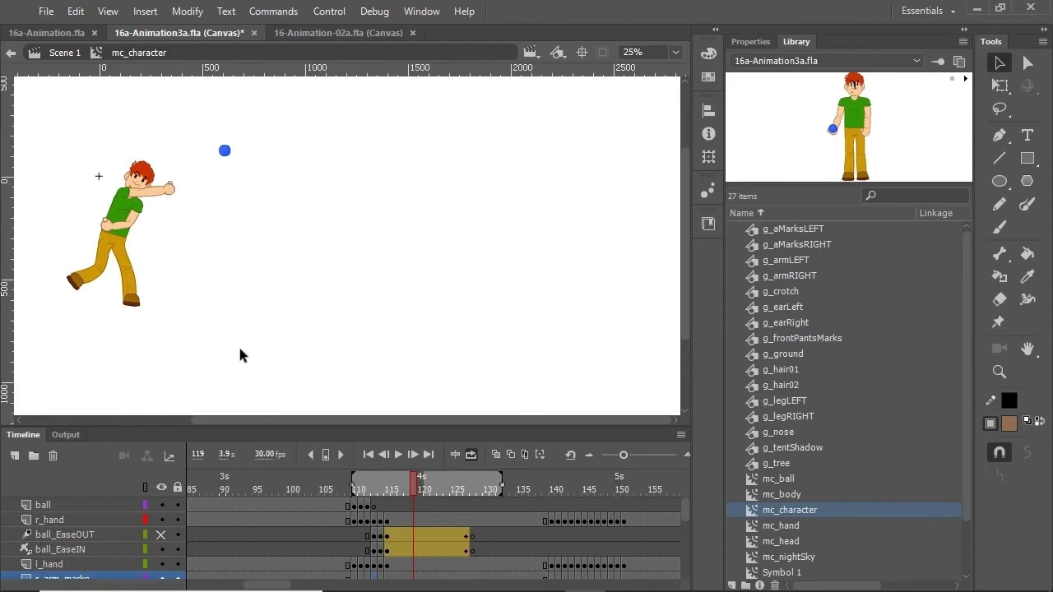
left_click(159, 535)
left_click(162, 549)
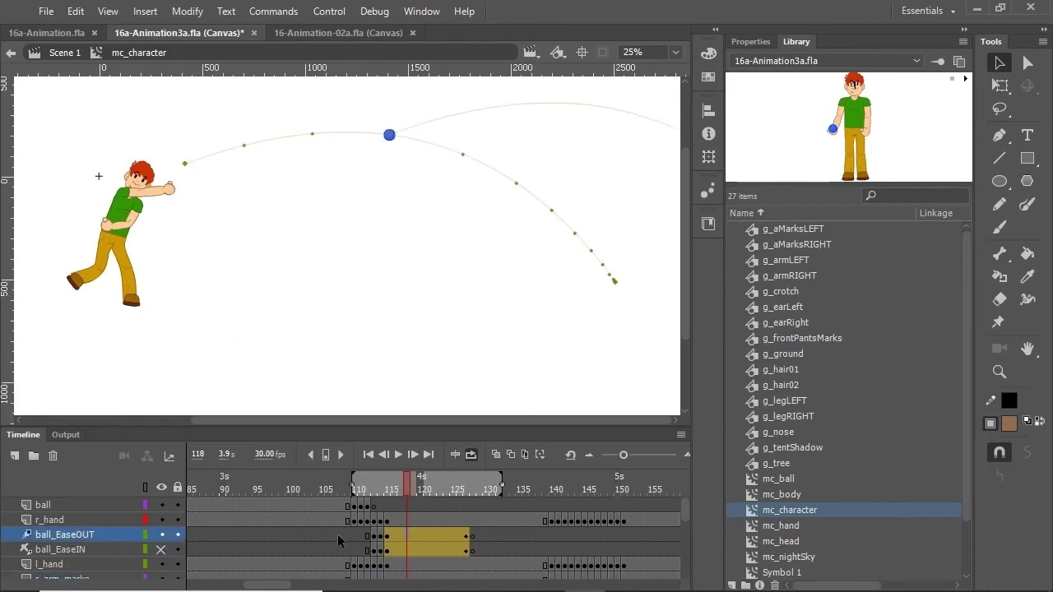